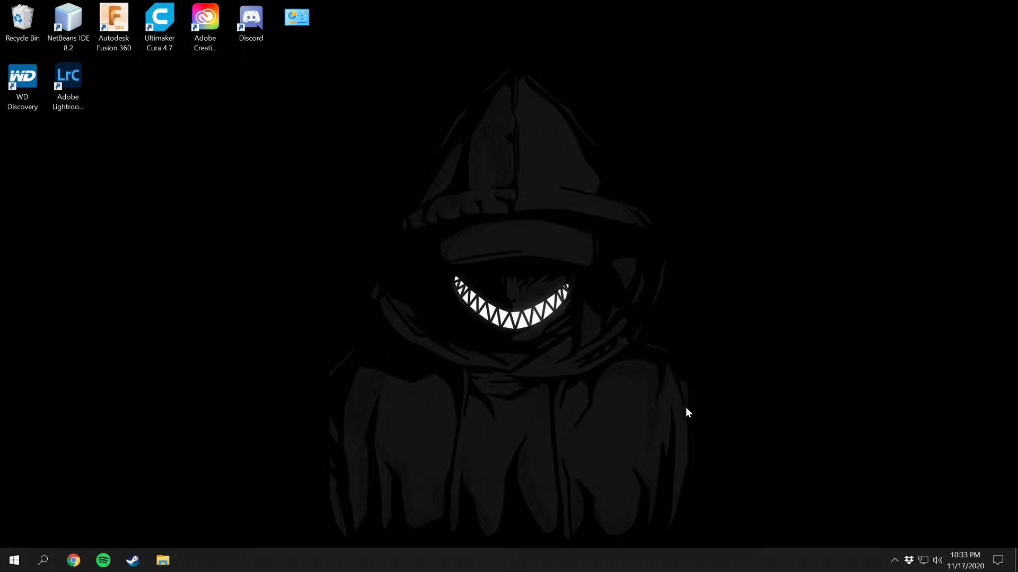
- Open the Backup page of the Update & Security settings in Windows Settings
{"action": "left_click", "coordinate": [21, 566]}
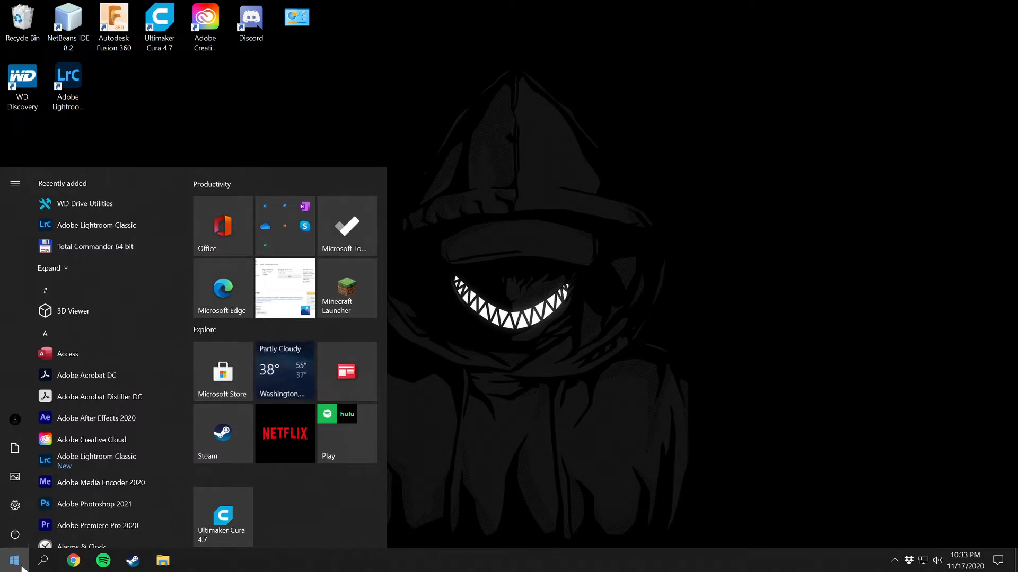
{"action": "mouse_move", "coordinate": [16, 512]}
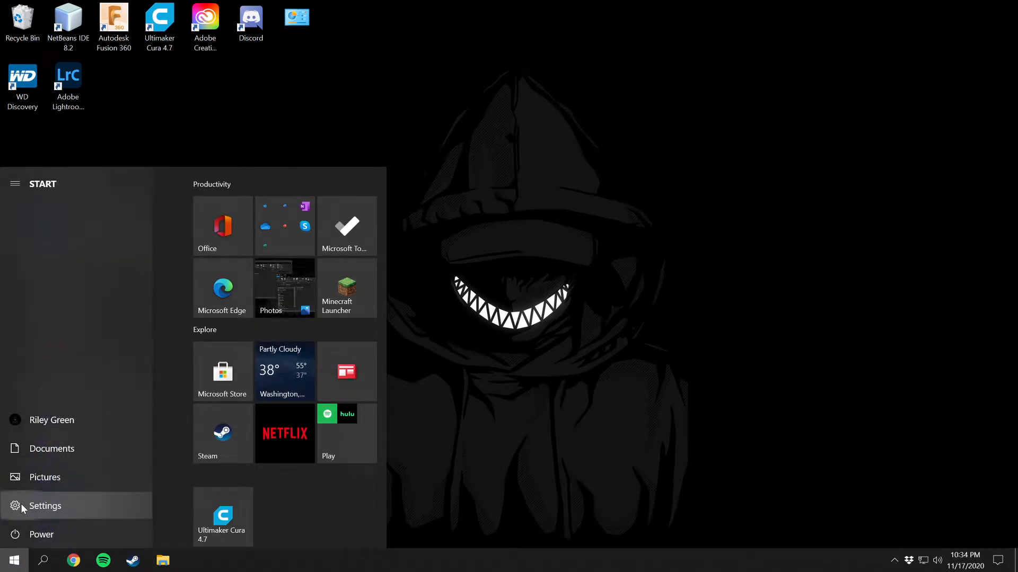
{"action": "left_click", "coordinate": [21, 506]}
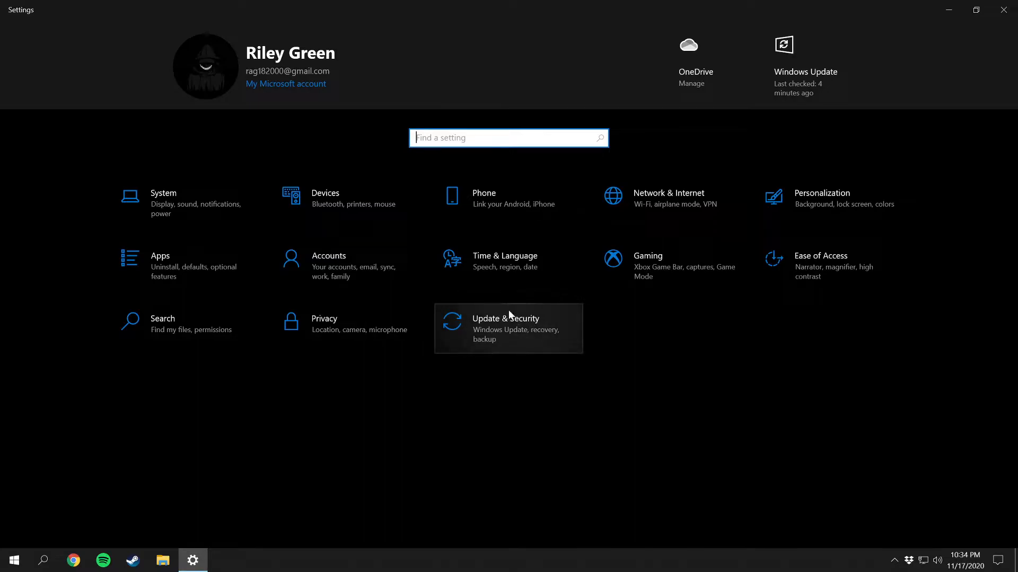
{"action": "left_click", "coordinate": [487, 341]}
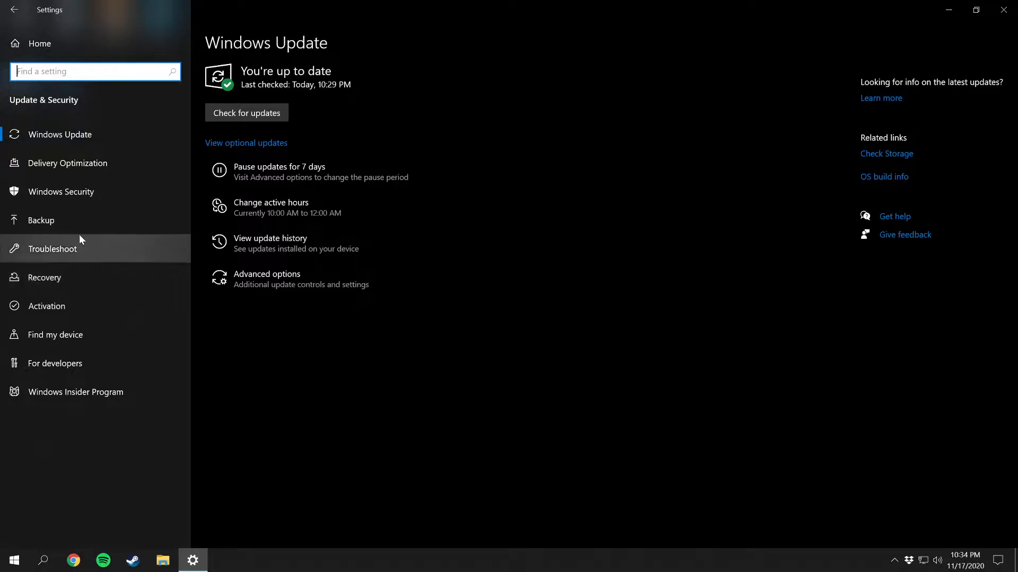
{"action": "left_click", "coordinate": [51, 219]}
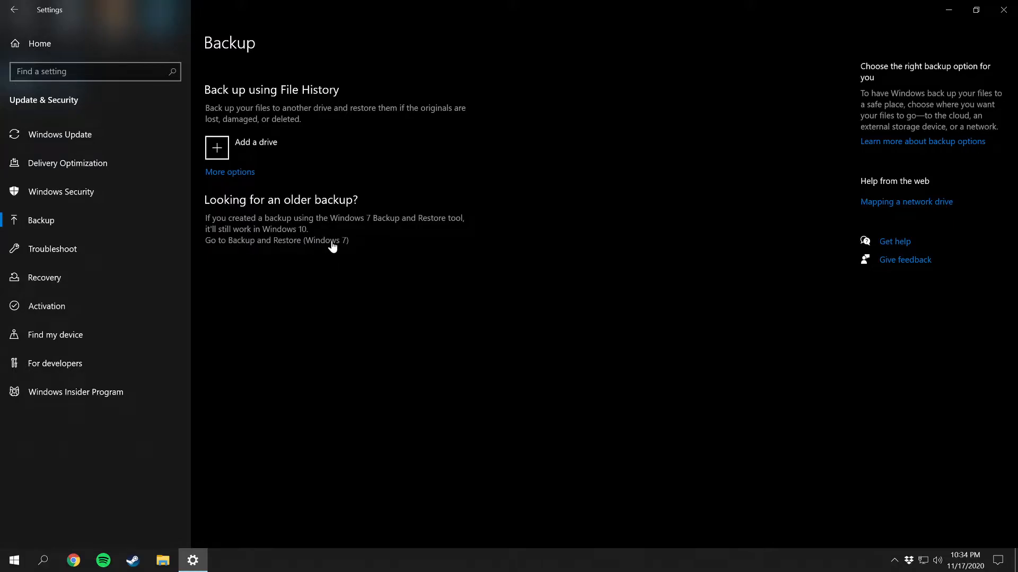
- Walk through the Windows 7 backup setup for Windows Backup Drive (F:) with Let Windows choose, cancel before saving, and close Backup and Restore
{"action": "left_click", "coordinate": [254, 243]}
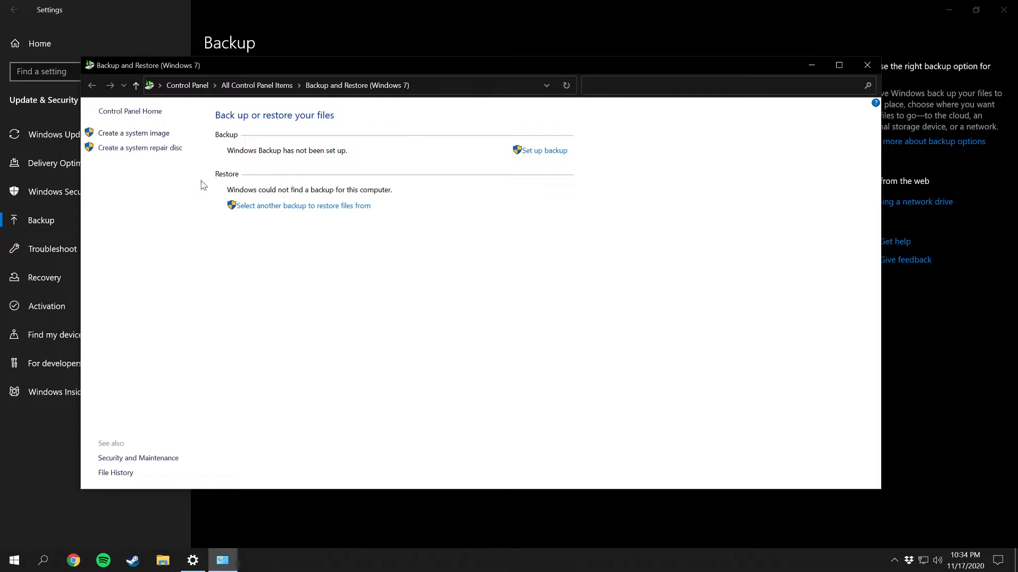
{"action": "left_click", "coordinate": [540, 153]}
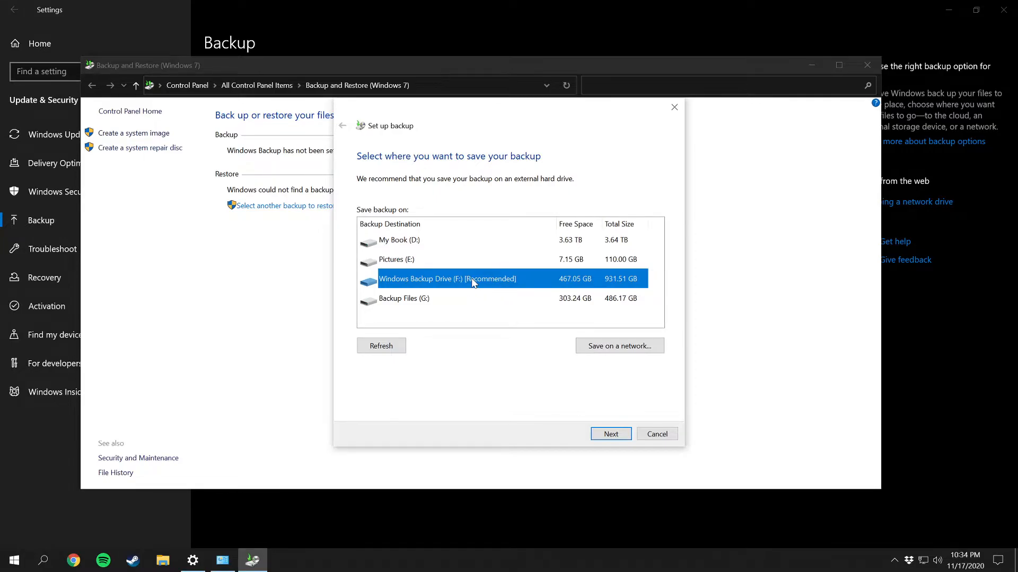
{"action": "left_click", "coordinate": [425, 301]}
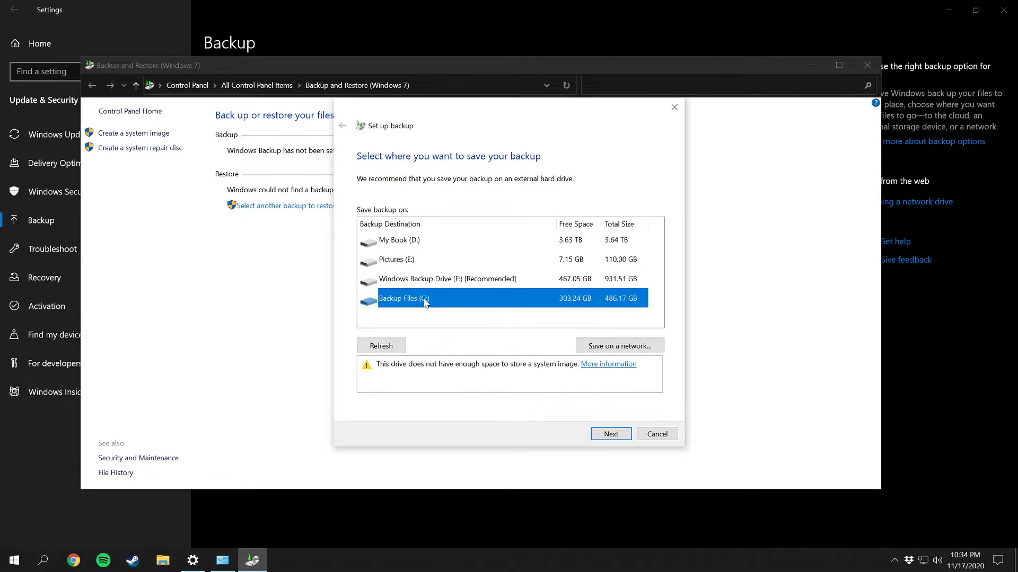
{"action": "left_click", "coordinate": [463, 285]}
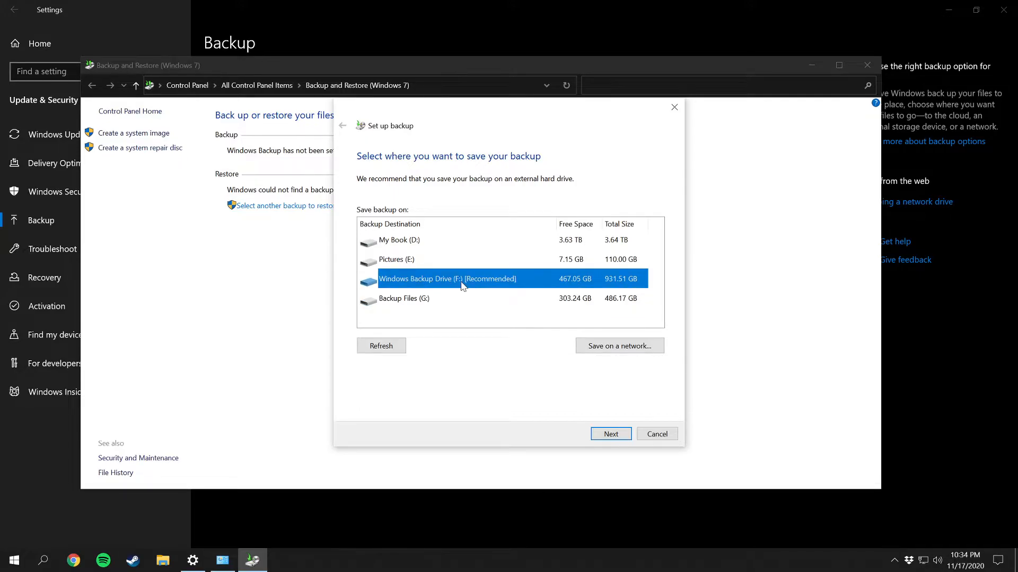
{"action": "left_click", "coordinate": [611, 435]}
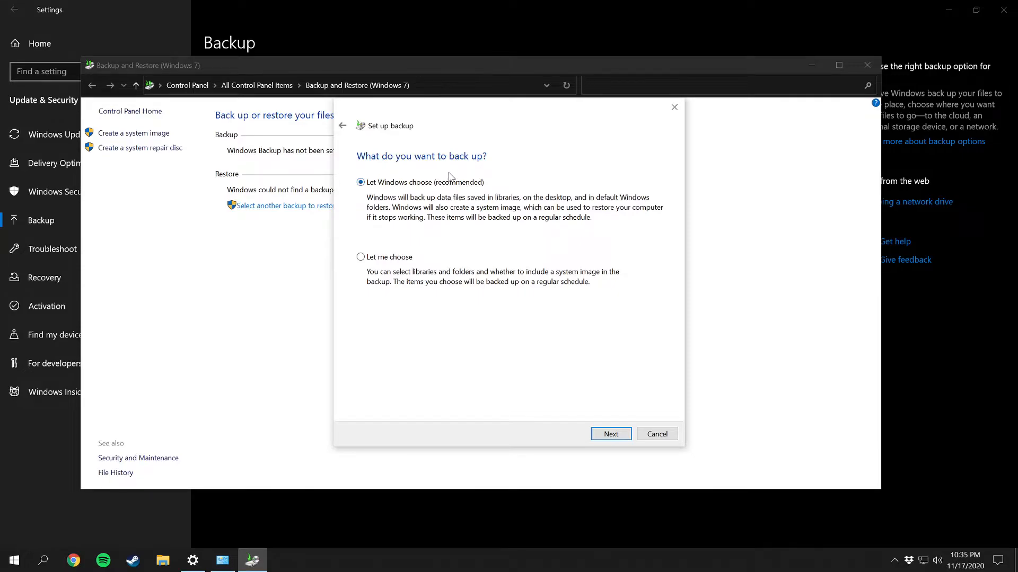
{"action": "left_click", "coordinate": [609, 434]}
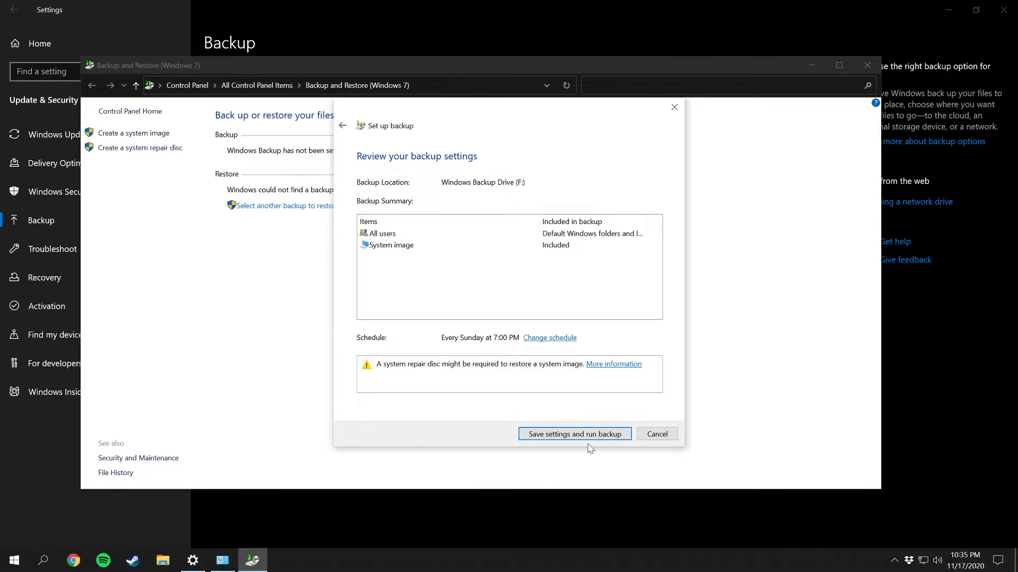
{"action": "left_click", "coordinate": [657, 434]}
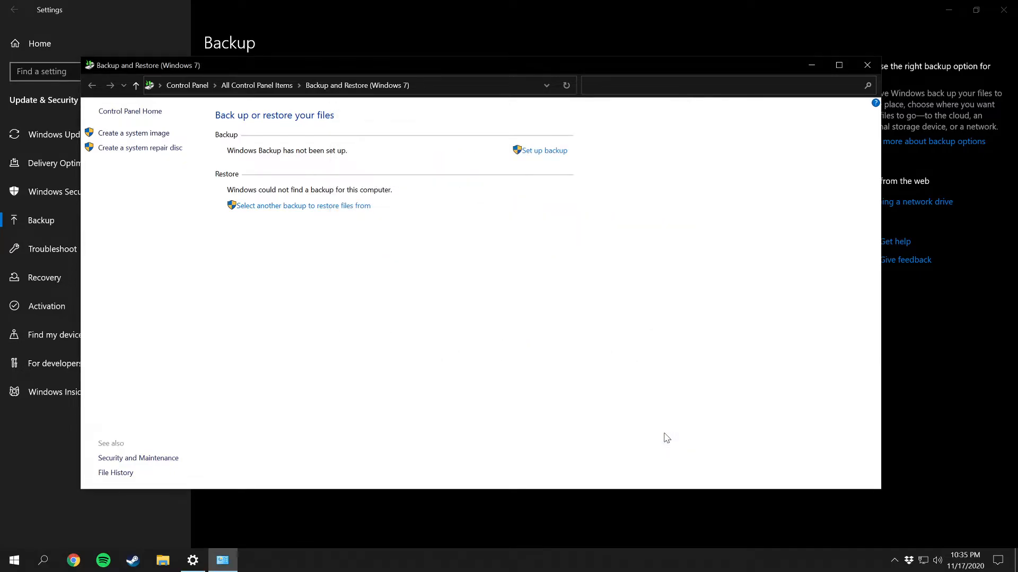
{"action": "left_click", "coordinate": [872, 65]}
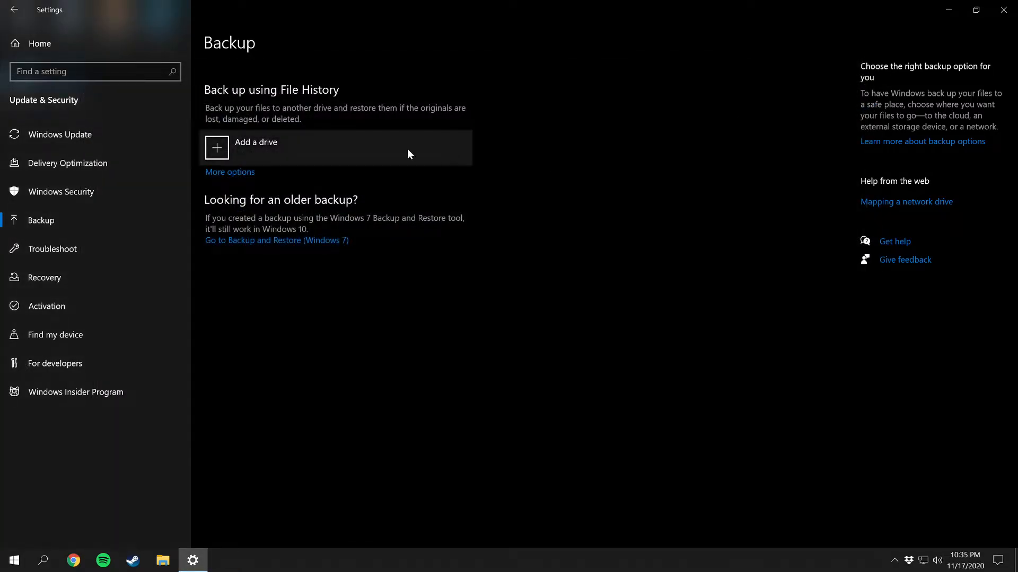
- Add My Book (D:) as the File History backup drive and open its additional backup options
{"action": "left_click", "coordinate": [226, 151]}
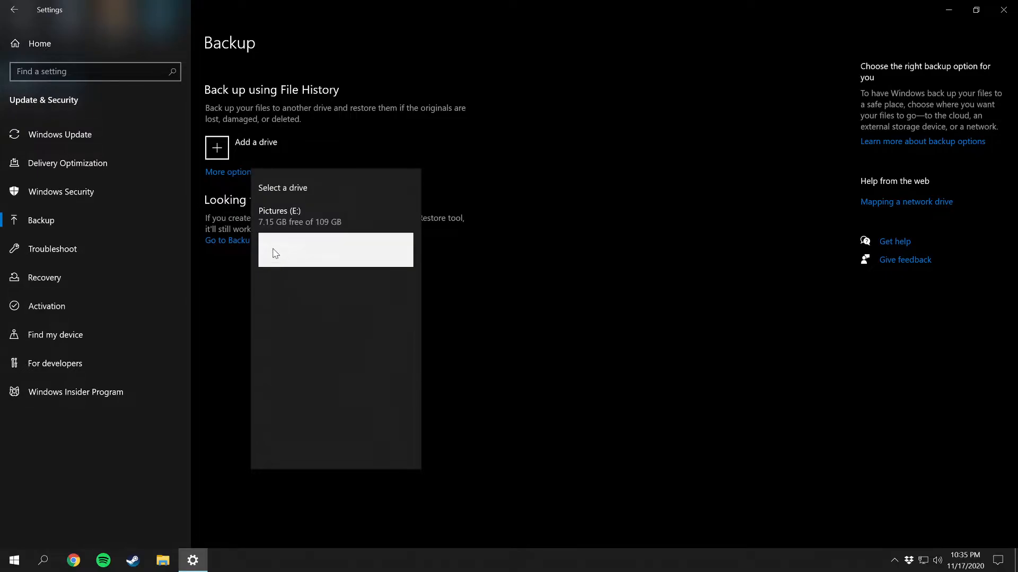
{"action": "left_click", "coordinate": [340, 263]}
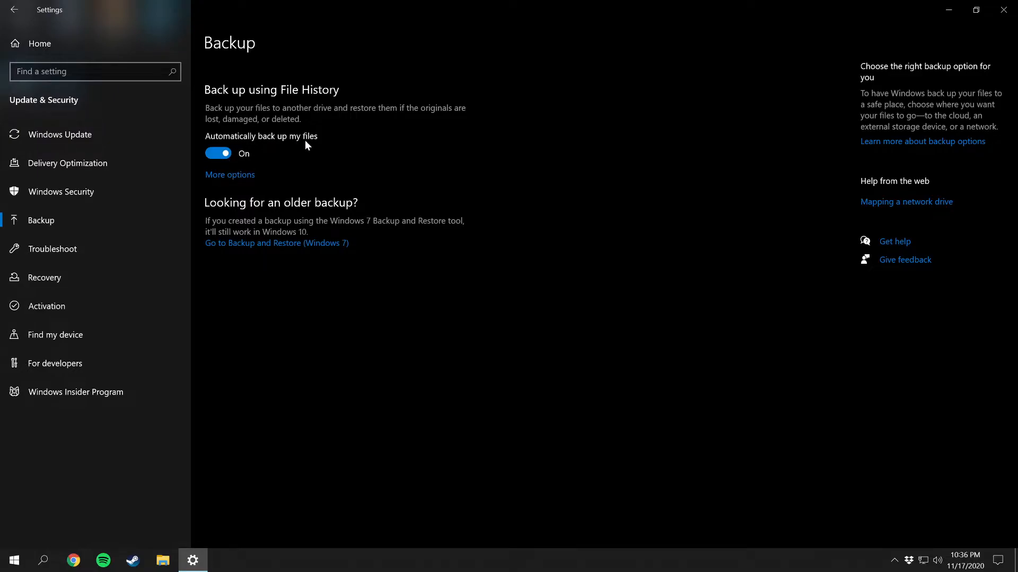
{"action": "left_click", "coordinate": [223, 175]}
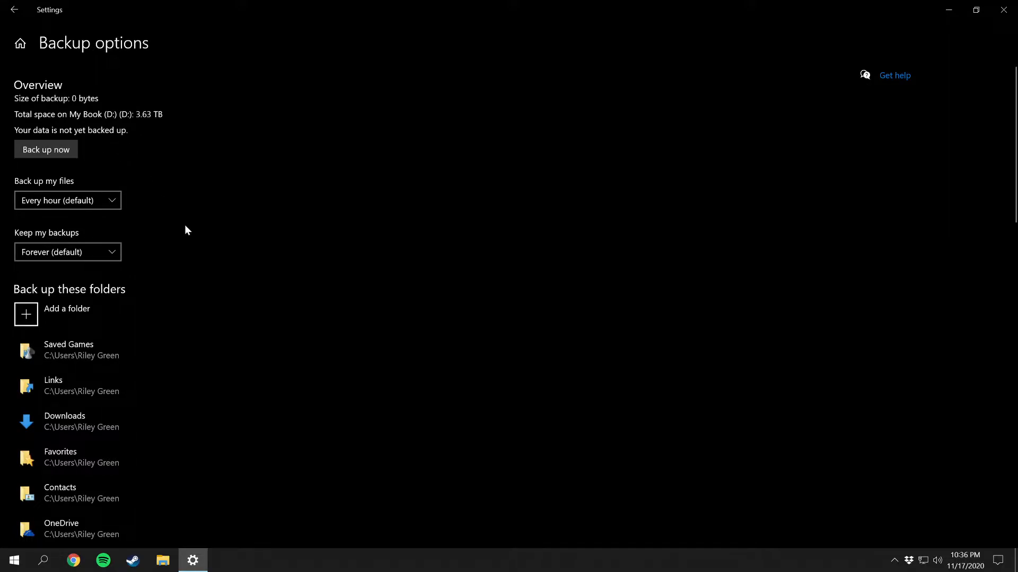
- Review the folders in the backup, browse This PC for a folder to exclude, and cancel the selection
{"action": "scroll", "coordinate": [186, 228], "scroll_direction": "down", "scroll_amount": 5}
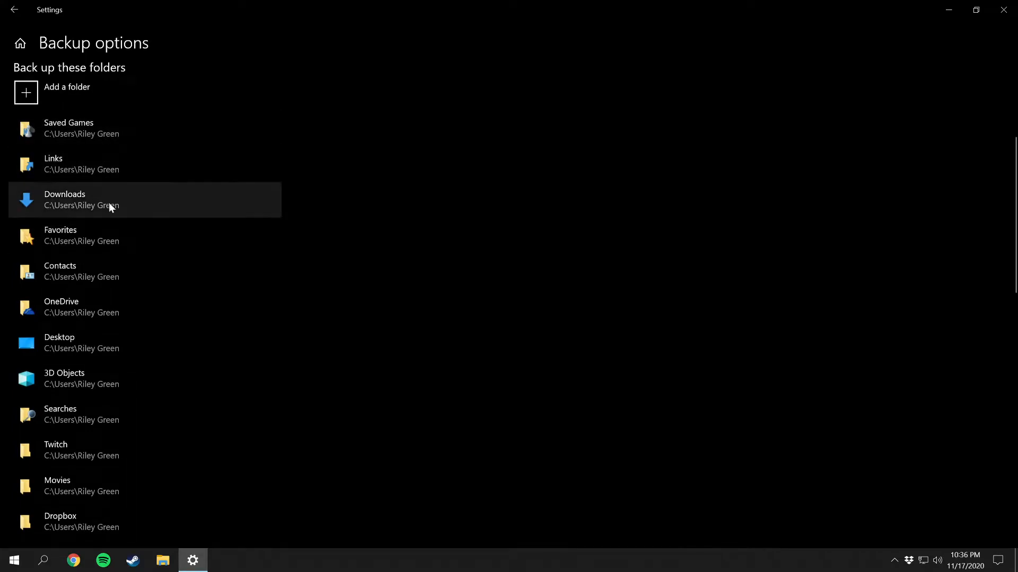
{"action": "scroll", "coordinate": [123, 276], "scroll_direction": "down", "scroll_amount": 3}
{"action": "scroll", "coordinate": [125, 280], "scroll_direction": "down", "scroll_amount": 8}
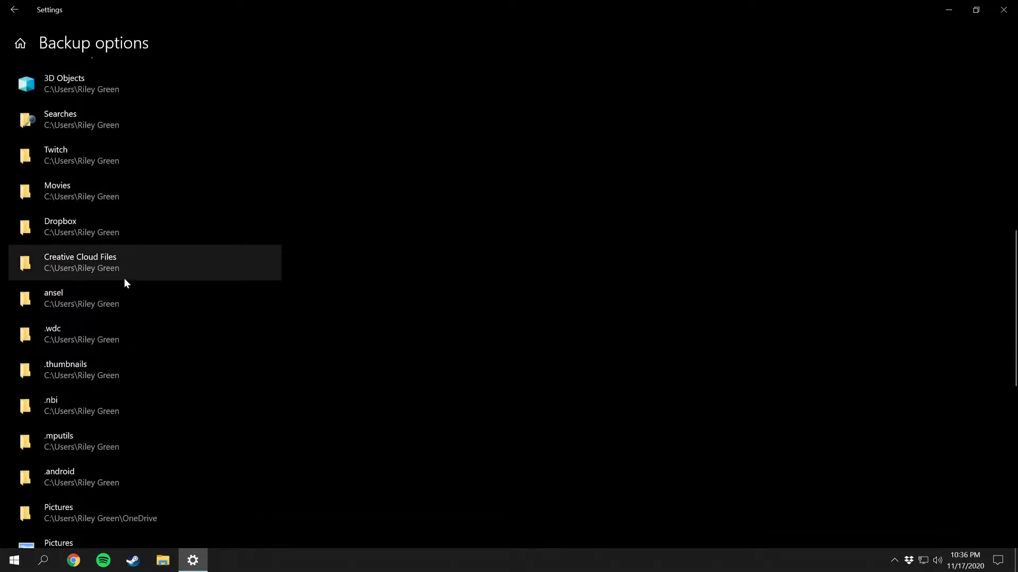
{"action": "scroll", "coordinate": [124, 279], "scroll_direction": "down", "scroll_amount": 4}
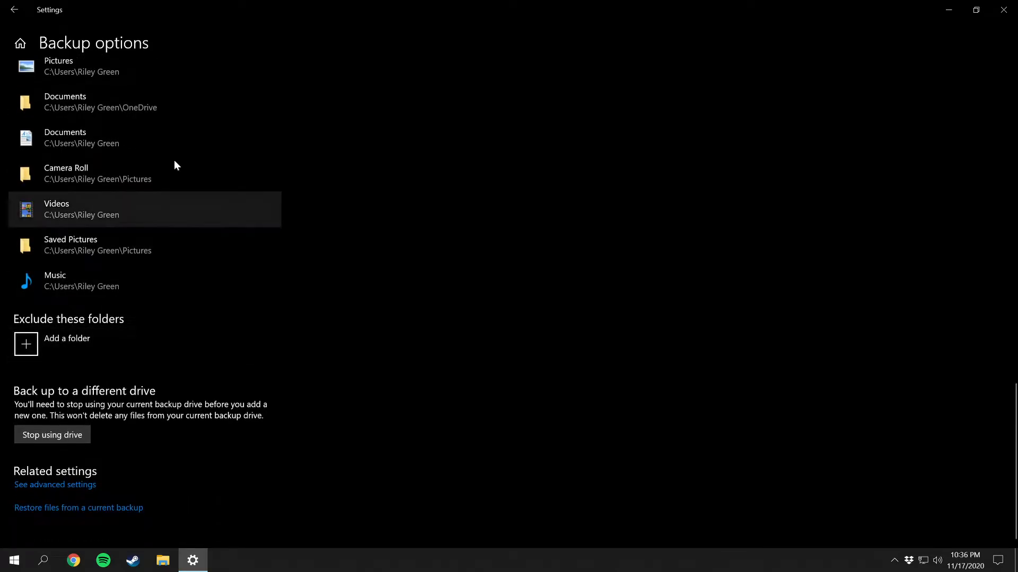
{"action": "left_click", "coordinate": [29, 352]}
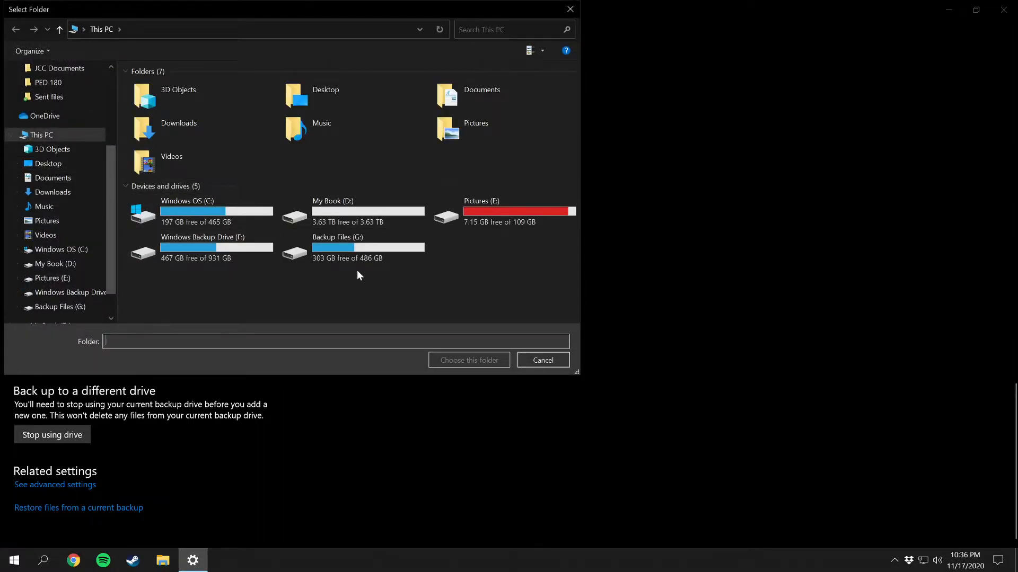
{"action": "left_click", "coordinate": [71, 136]}
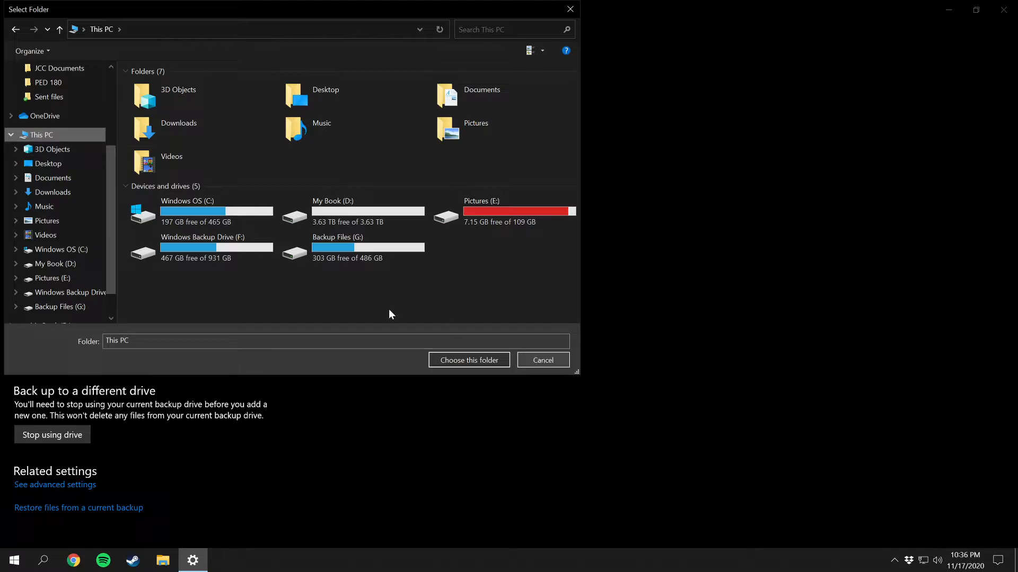
{"action": "left_click", "coordinate": [543, 361]}
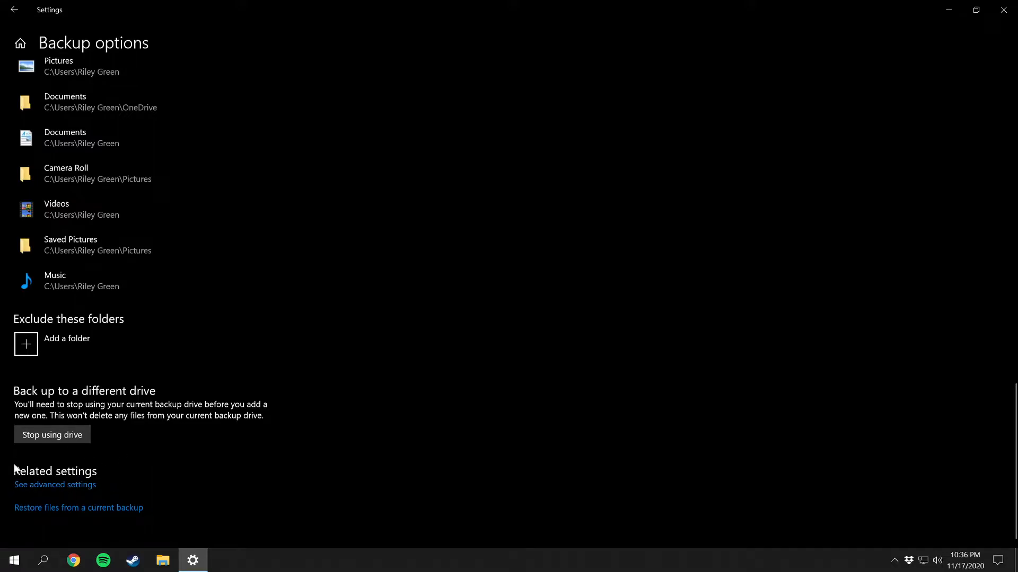
- View the advanced File History settings and the page for restoring files from a current backup, closing each window
{"action": "left_click", "coordinate": [78, 488]}
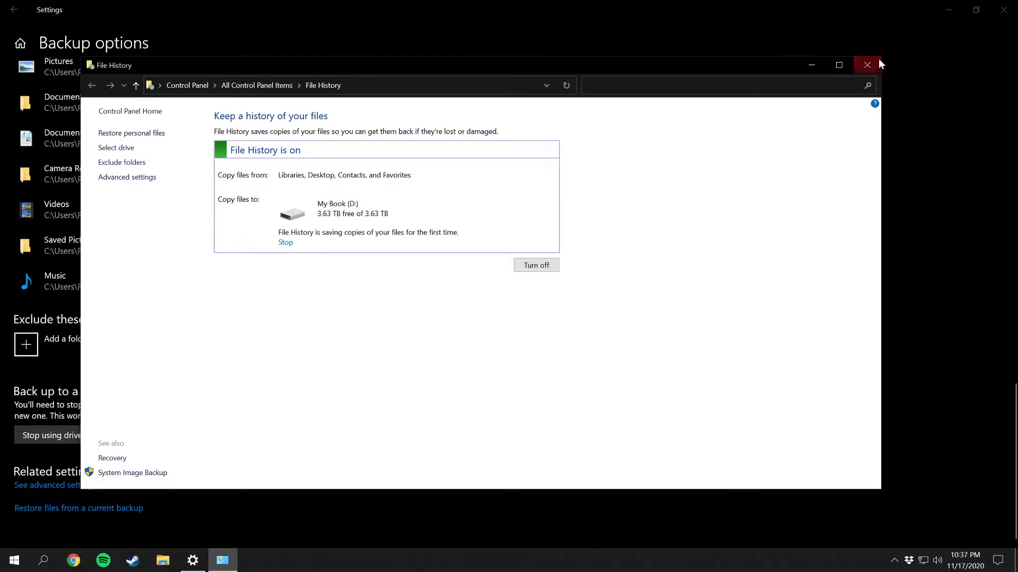
{"action": "left_click", "coordinate": [867, 64]}
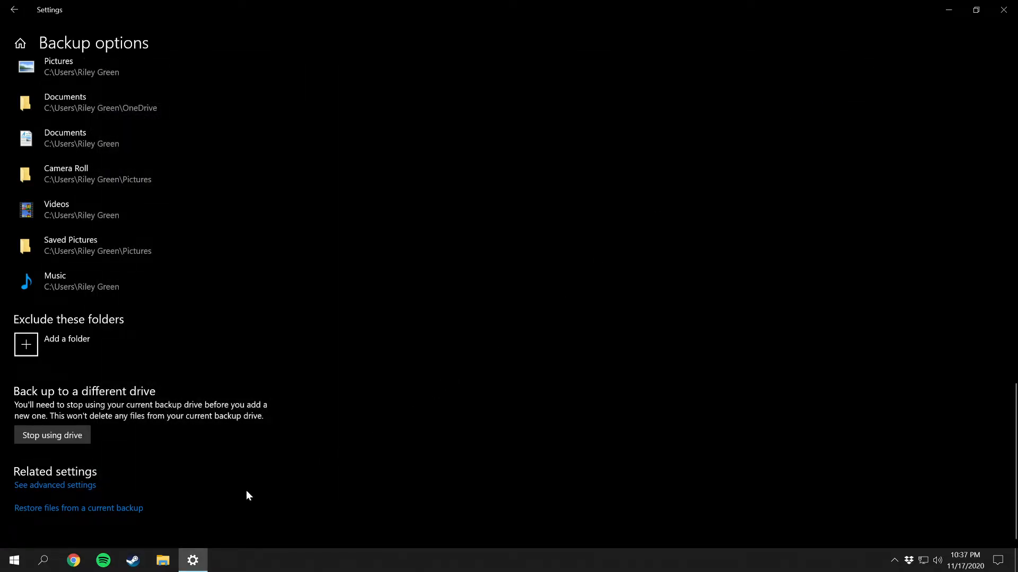
{"action": "left_click", "coordinate": [44, 510]}
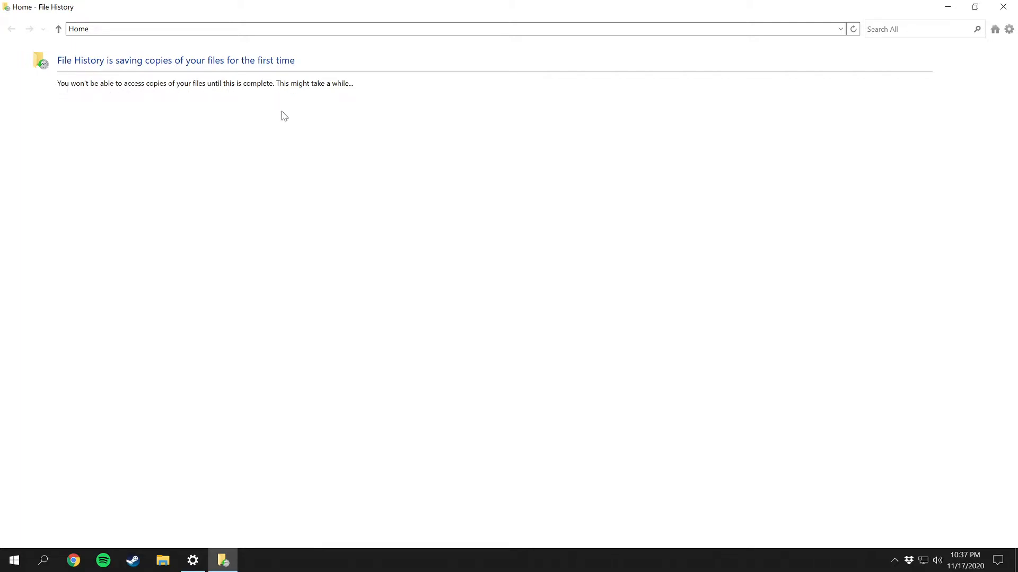
{"action": "left_click", "coordinate": [1003, 6]}
- Examine the available backup frequencies and backup retention periods without changing either setting
{"action": "scroll", "coordinate": [368, 419], "scroll_direction": "up", "scroll_amount": 8}
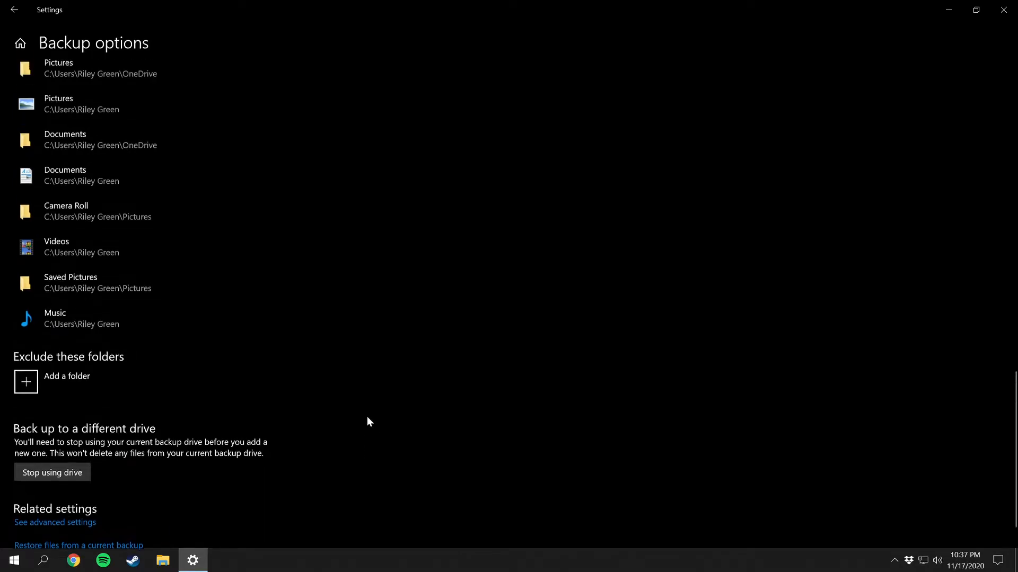
{"action": "scroll", "coordinate": [368, 419], "scroll_direction": "up", "scroll_amount": 10}
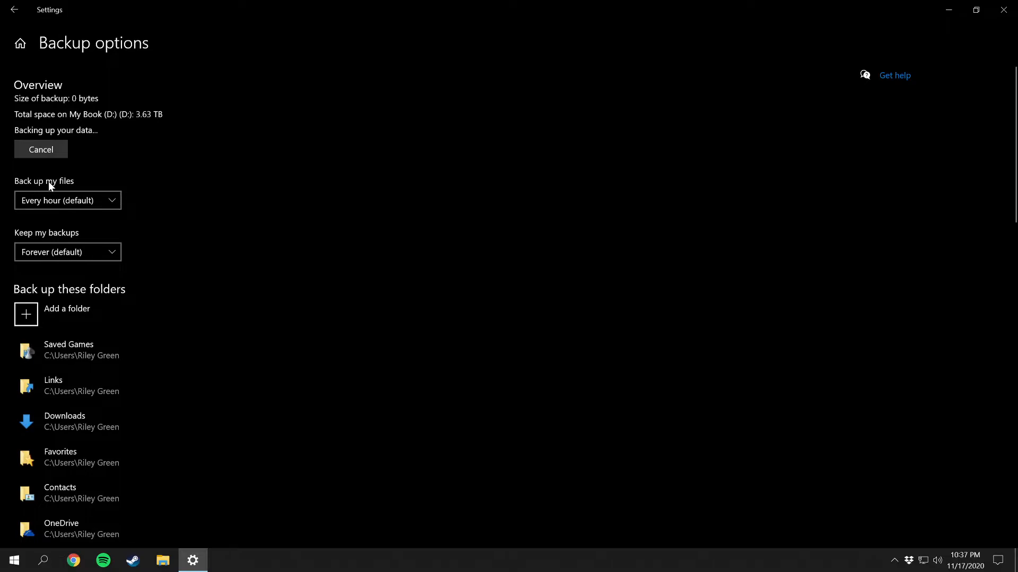
{"action": "left_click", "coordinate": [113, 202]}
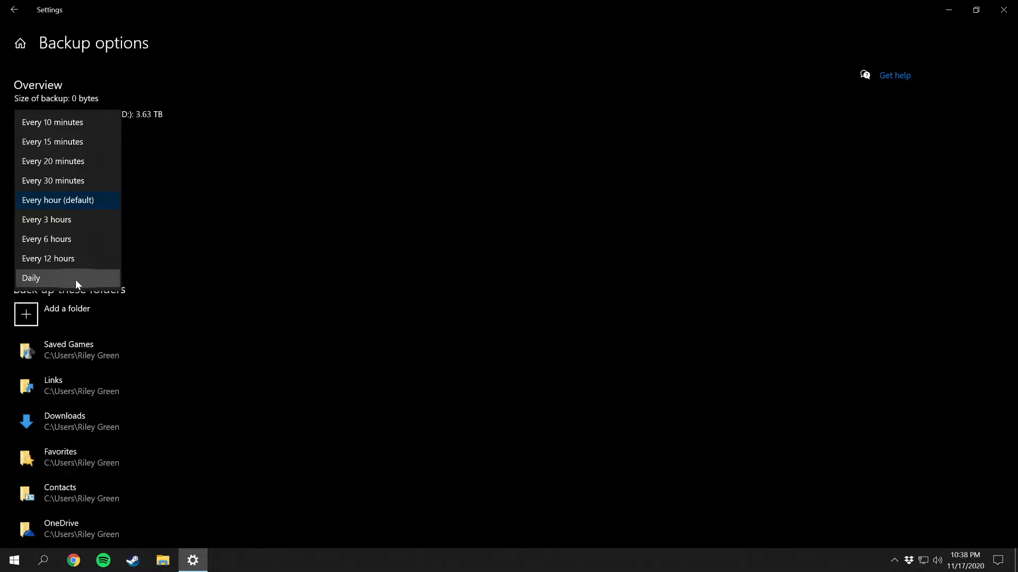
{"action": "left_click", "coordinate": [178, 281]}
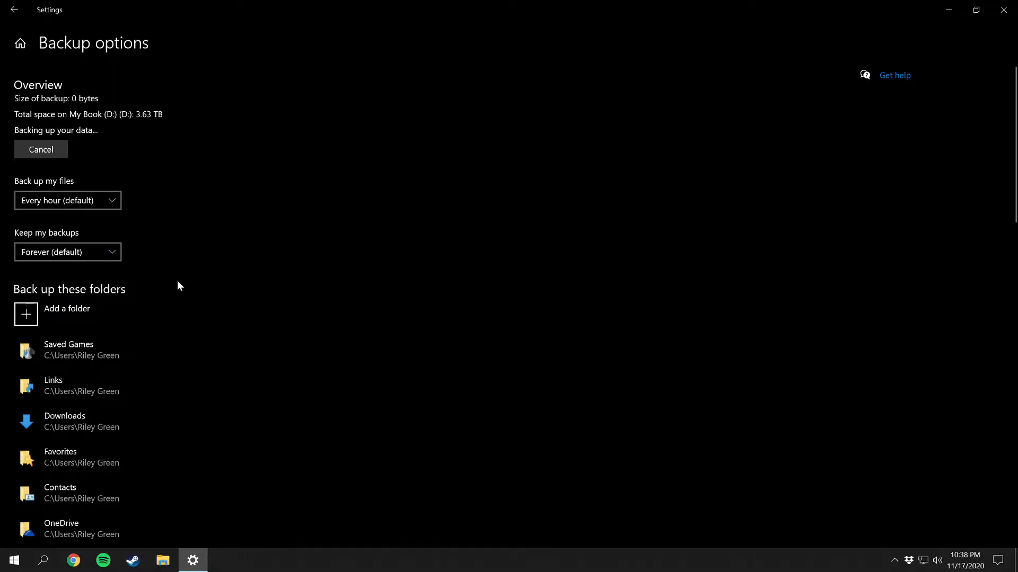
{"action": "left_click", "coordinate": [110, 254]}
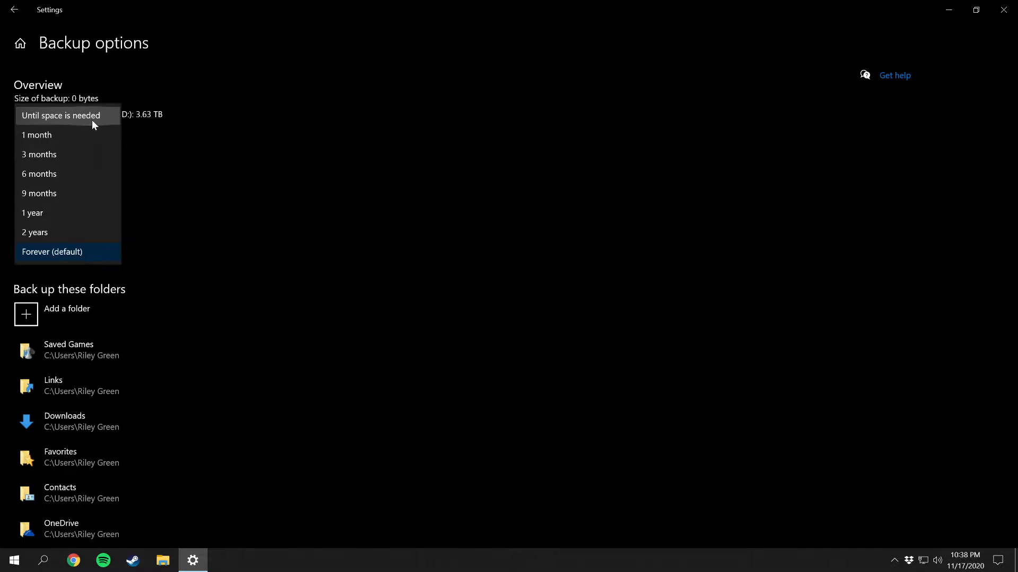
{"action": "left_click", "coordinate": [199, 250]}
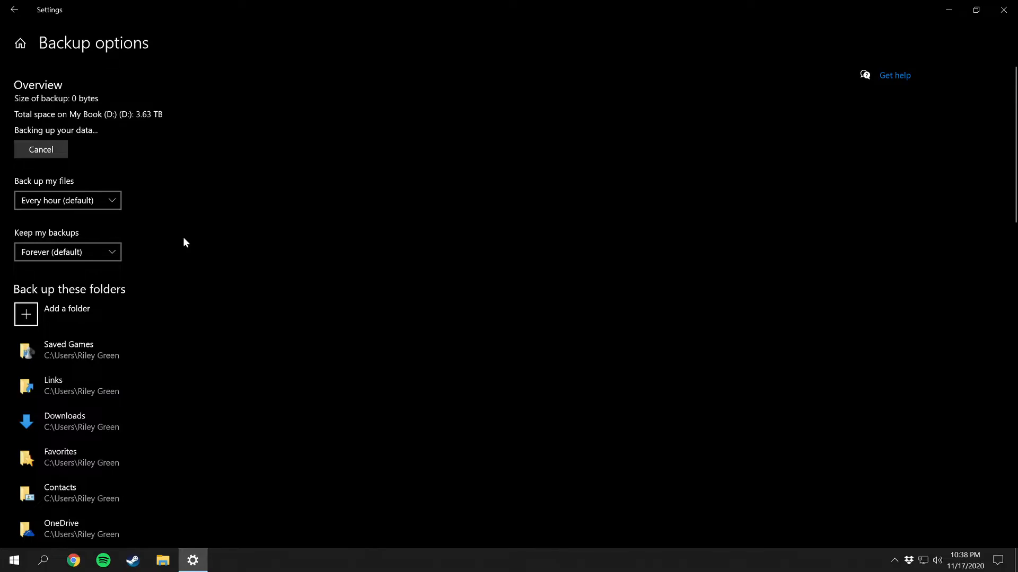
- Expand the Desktop and OneDrive entries among the backed-up folders to view their removal option
{"action": "scroll", "coordinate": [182, 242], "scroll_direction": "down", "scroll_amount": 5}
{"action": "scroll", "coordinate": [96, 381], "scroll_direction": "down", "scroll_amount": 3}
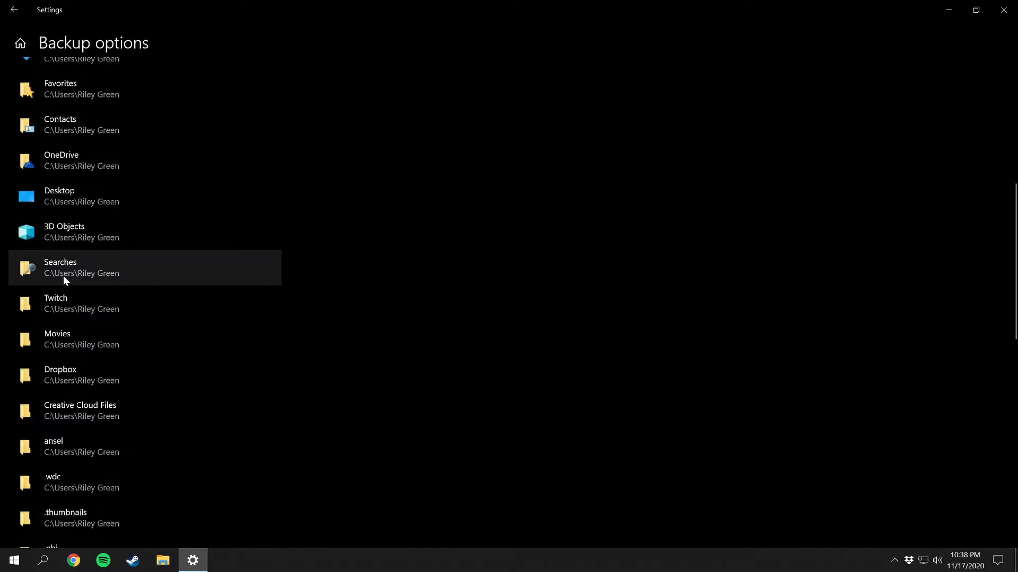
{"action": "left_click", "coordinate": [63, 202]}
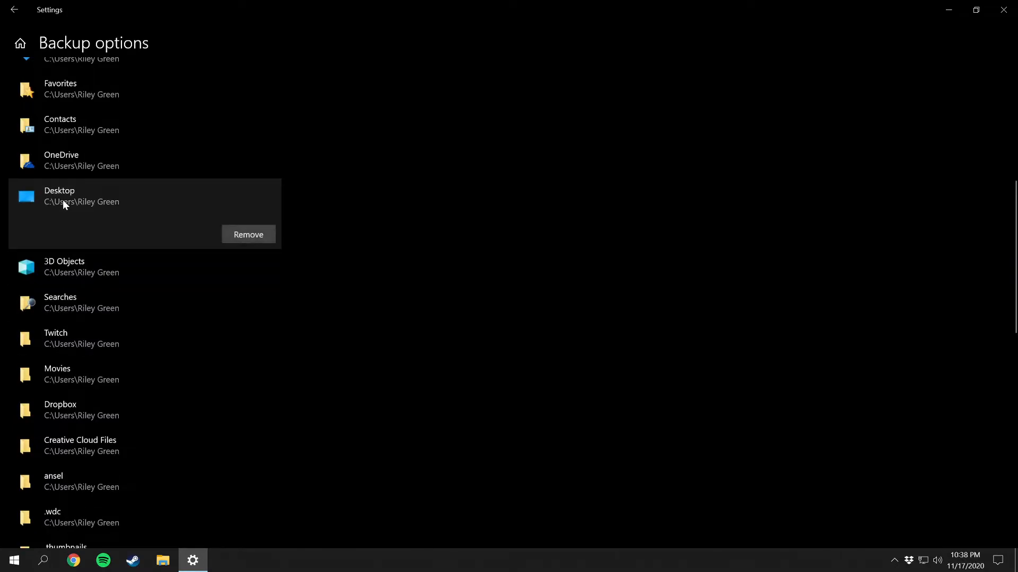
{"action": "scroll", "coordinate": [373, 351], "scroll_direction": "up", "scroll_amount": 2}
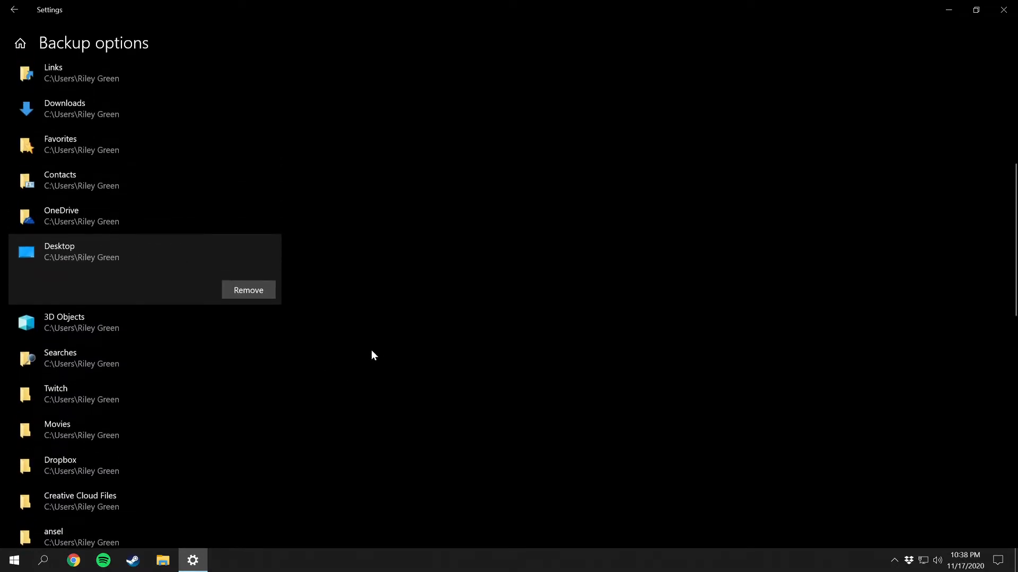
{"action": "left_click", "coordinate": [120, 237]}
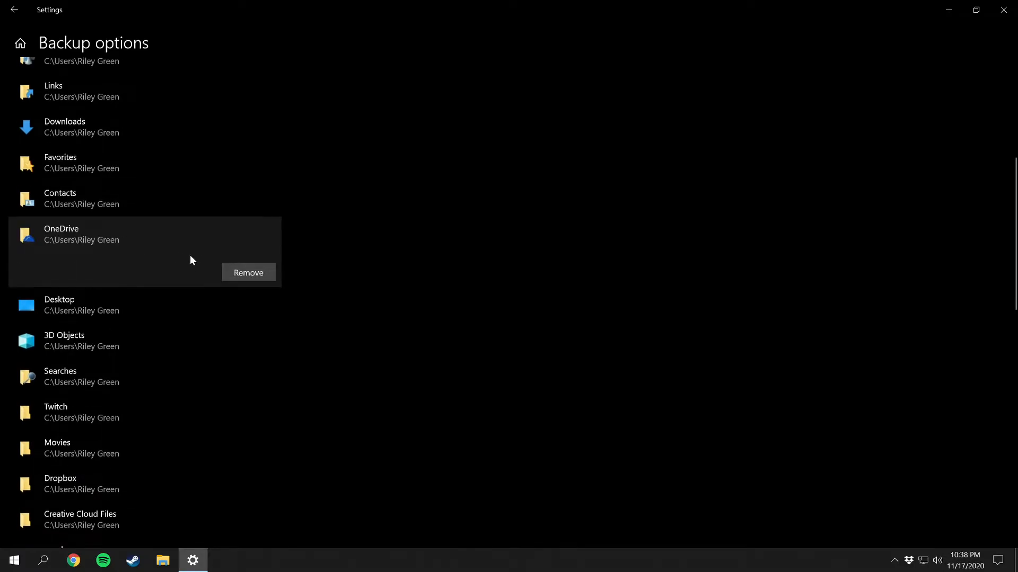
- Expand the Downloads entry among the backed-up folders, review the remaining backup options, and minimize the Settings window
{"action": "scroll", "coordinate": [159, 234], "scroll_direction": "up", "scroll_amount": 2}
{"action": "left_click", "coordinate": [107, 201]}
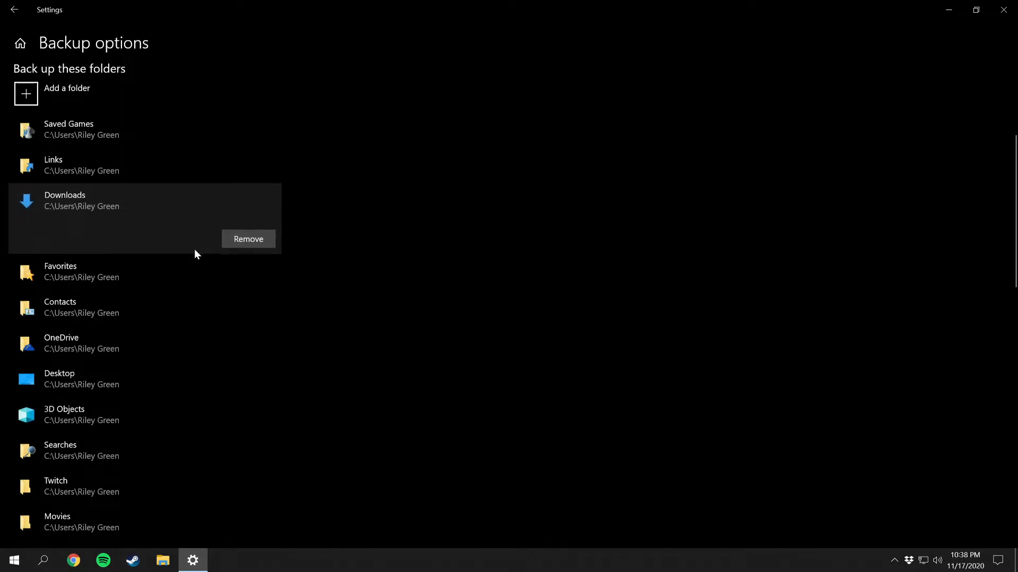
{"action": "scroll", "coordinate": [365, 287], "scroll_direction": "down", "scroll_amount": 12}
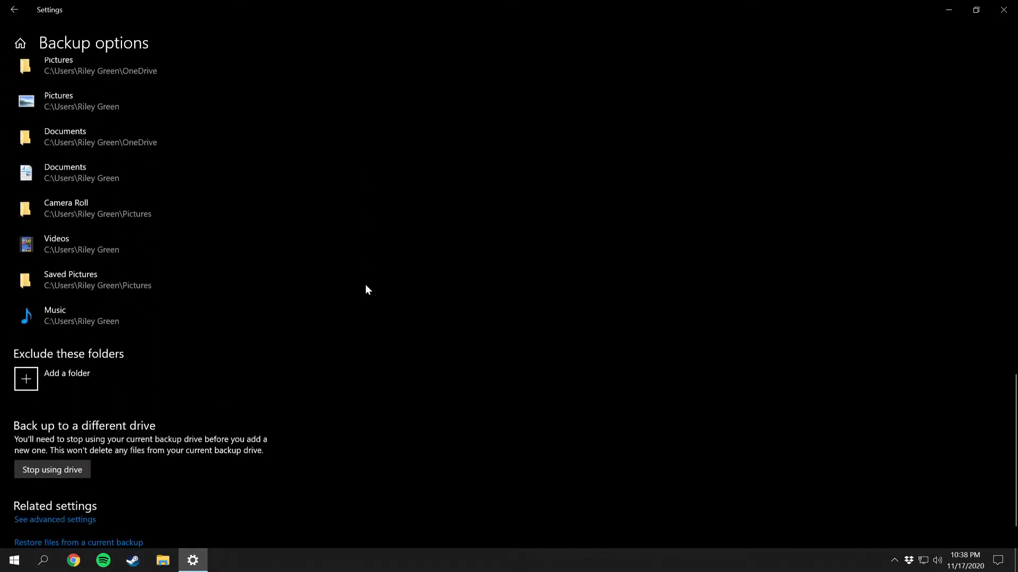
{"action": "scroll", "coordinate": [366, 289], "scroll_direction": "down", "scroll_amount": 1}
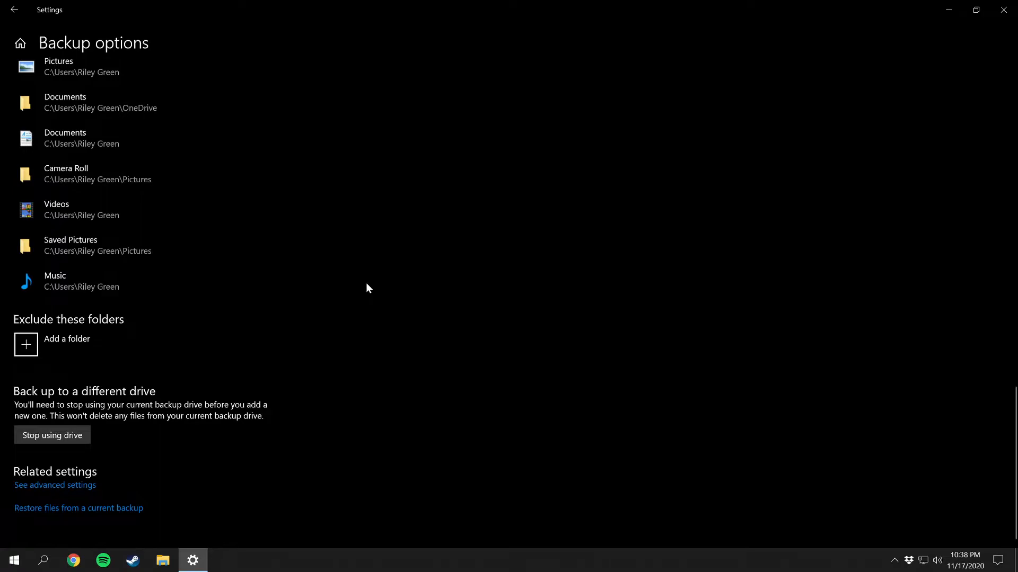
{"action": "left_click", "coordinate": [950, 10]}
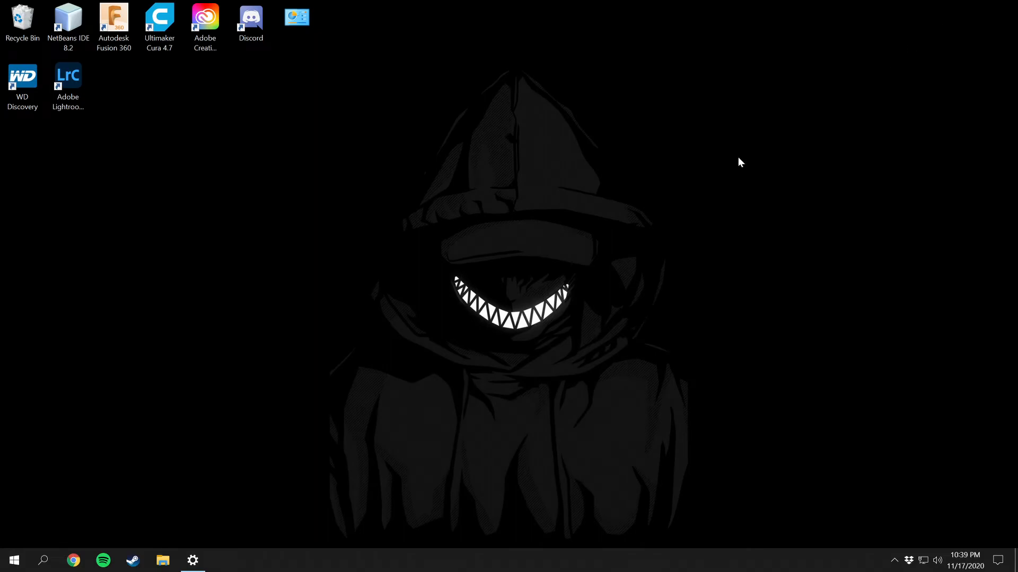
- Switch to File Explorer and browse the FileHistory folder on My Book (D:) through the user's folder to the computer's backup folder
{"action": "left_click", "coordinate": [162, 563]}
{"action": "left_click_drag", "start_coordinate": [270, 429], "coordinate": [275, 485]}
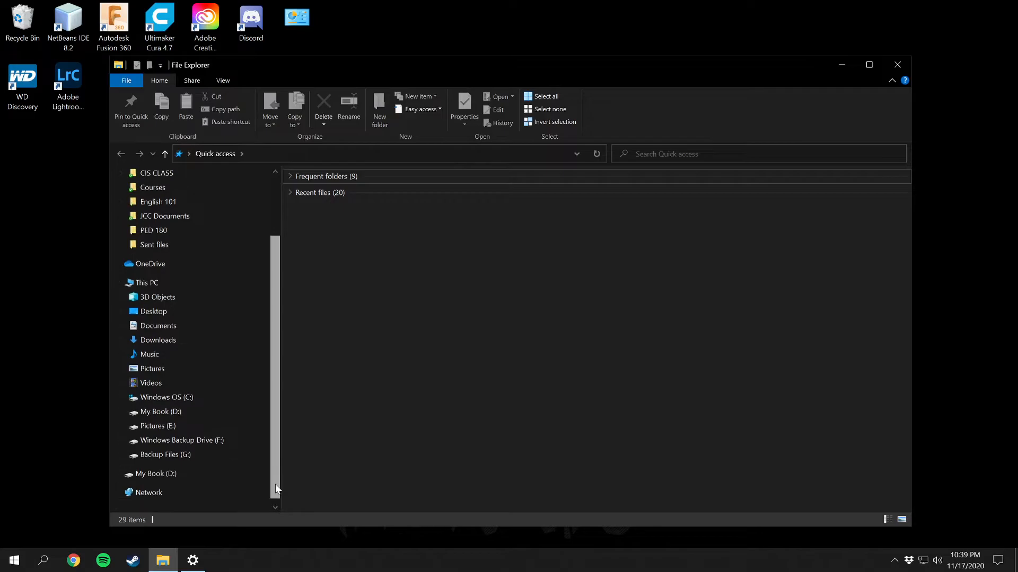
{"action": "left_click", "coordinate": [161, 412]}
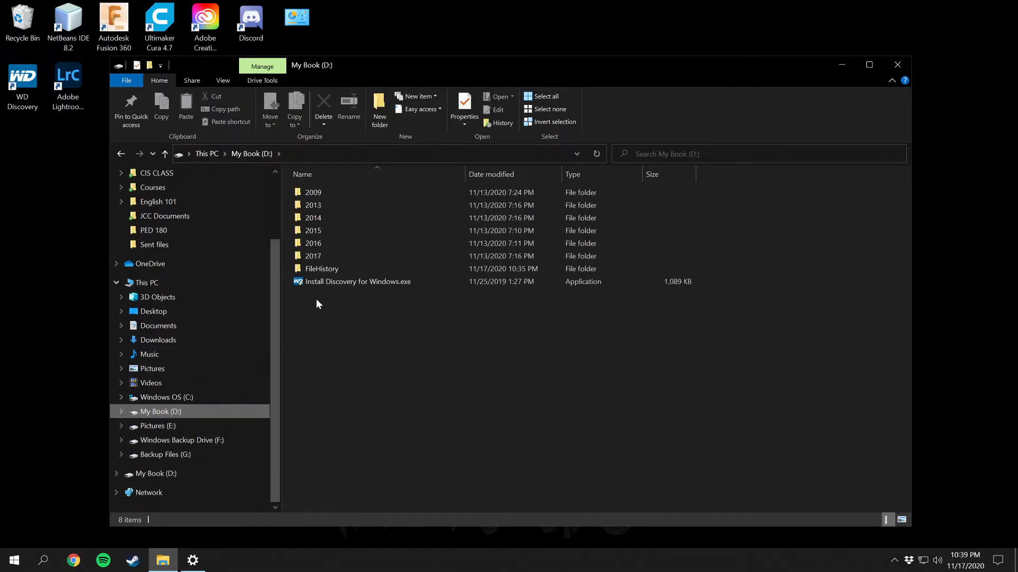
{"action": "double_click", "coordinate": [332, 270]}
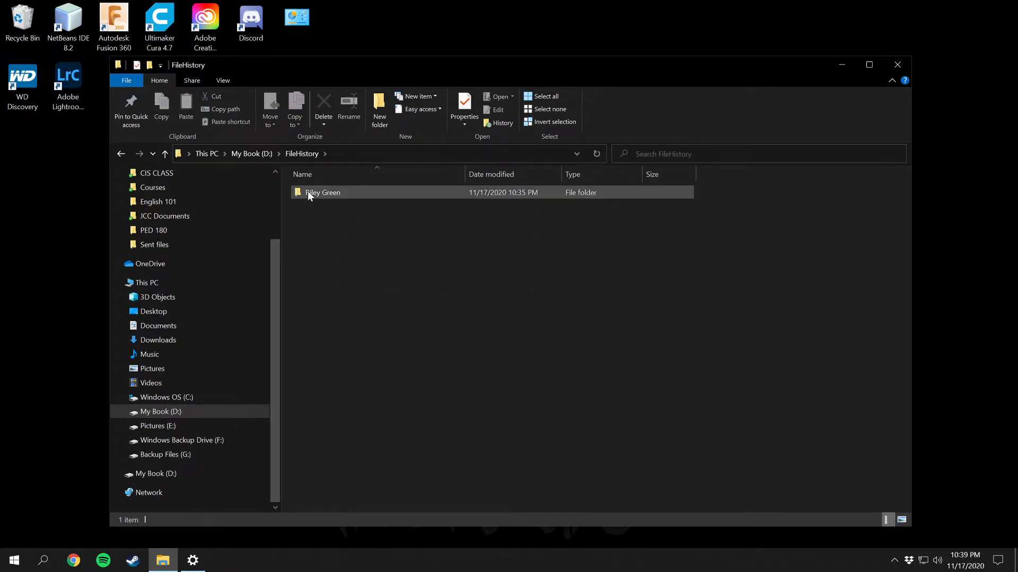
{"action": "double_click", "coordinate": [338, 192]}
{"action": "double_click", "coordinate": [355, 192]}
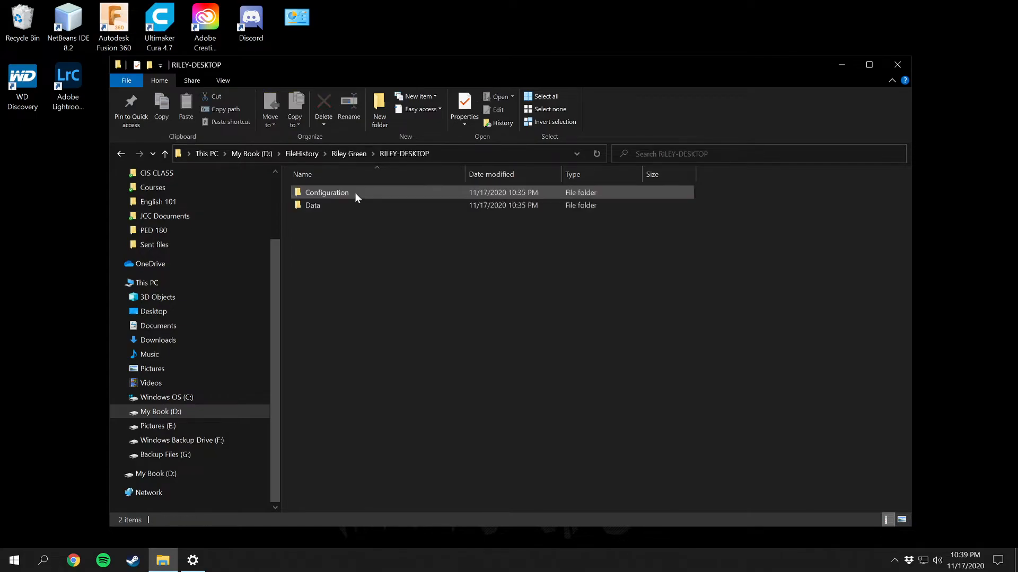
- Check the backup's Configuration folder, look into the C folder inside Data, and return to Data
{"action": "double_click", "coordinate": [328, 195]}
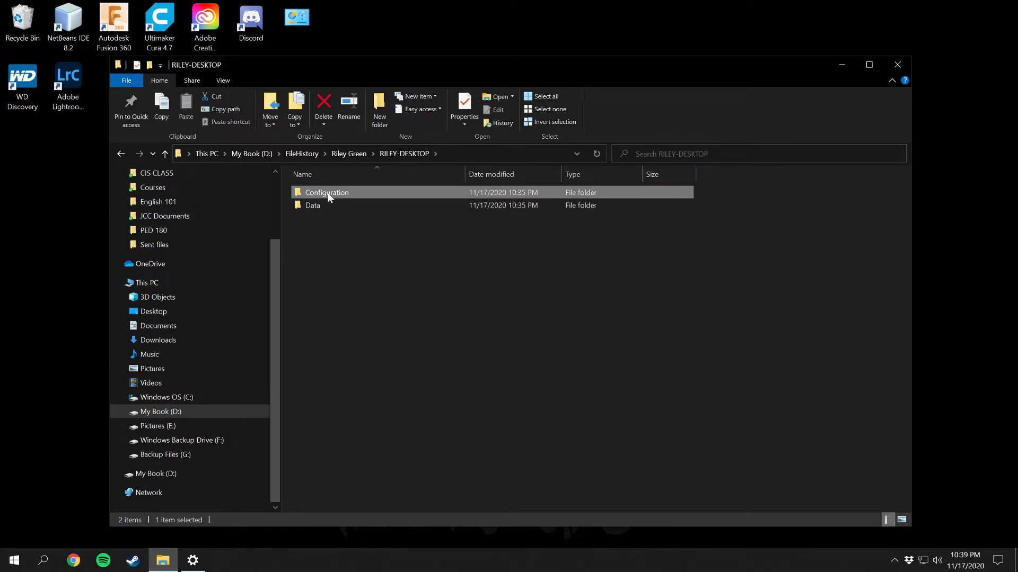
{"action": "key", "text": "alt+Left"}
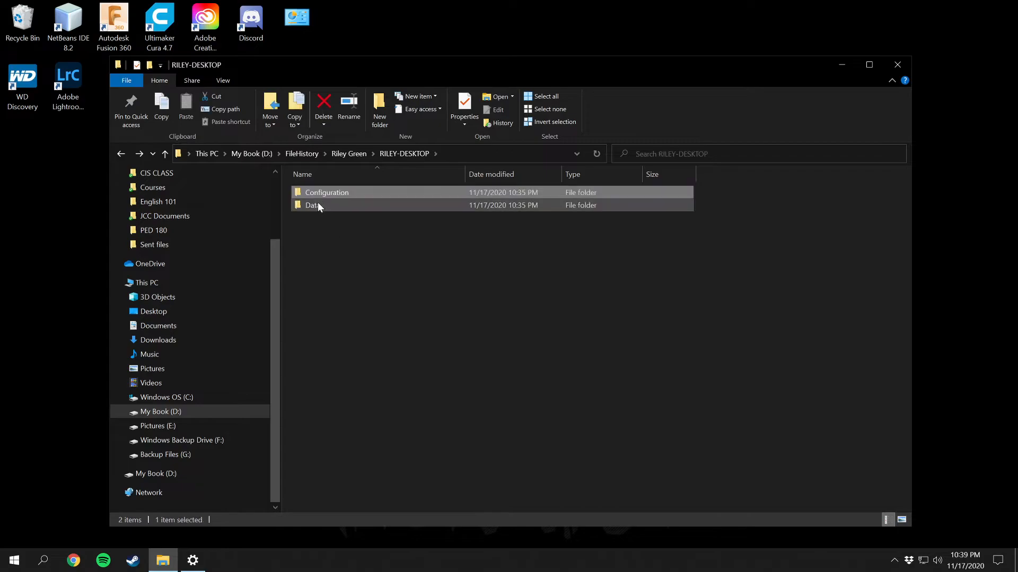
{"action": "double_click", "coordinate": [311, 205]}
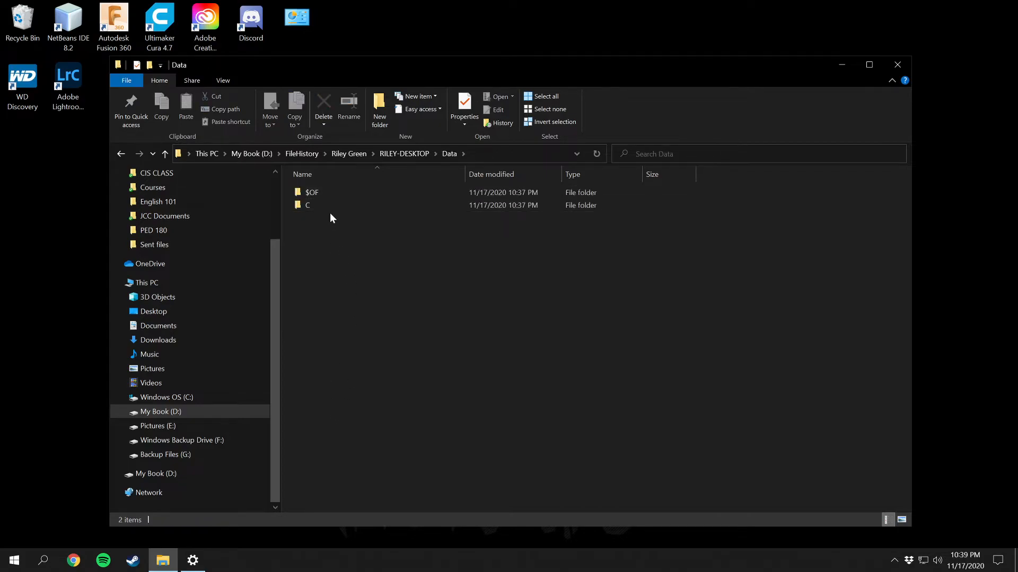
{"action": "double_click", "coordinate": [306, 204]}
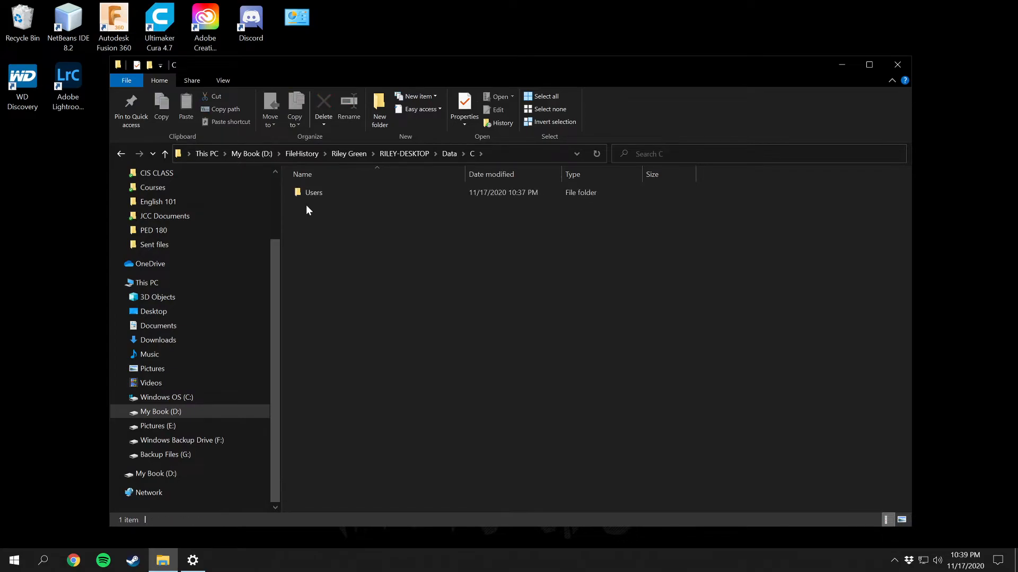
{"action": "key", "text": "alt+Left"}
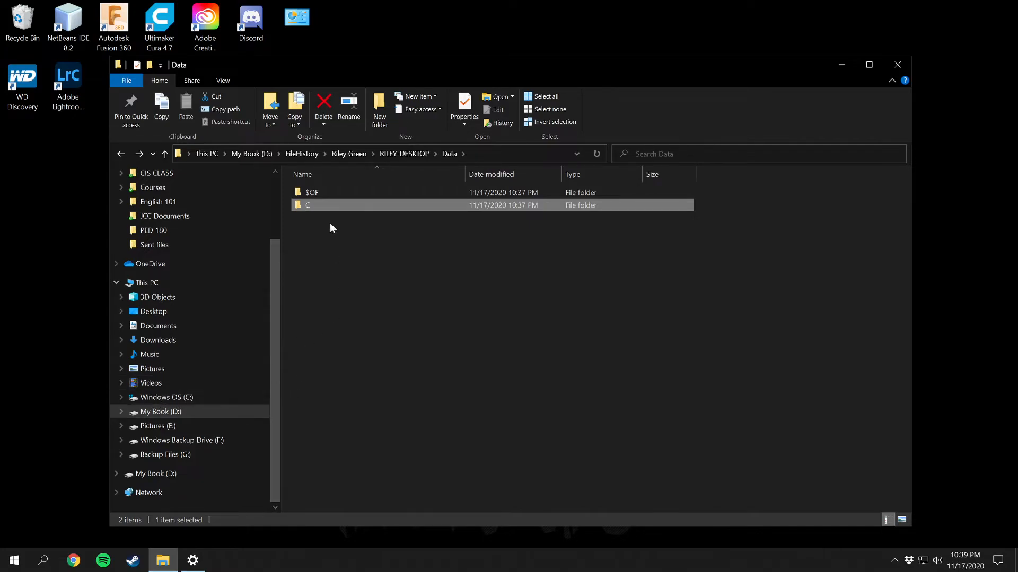
- Open the backed-up user profile folder under C\Users to view the folders saved in it
{"action": "double_click", "coordinate": [313, 207]}
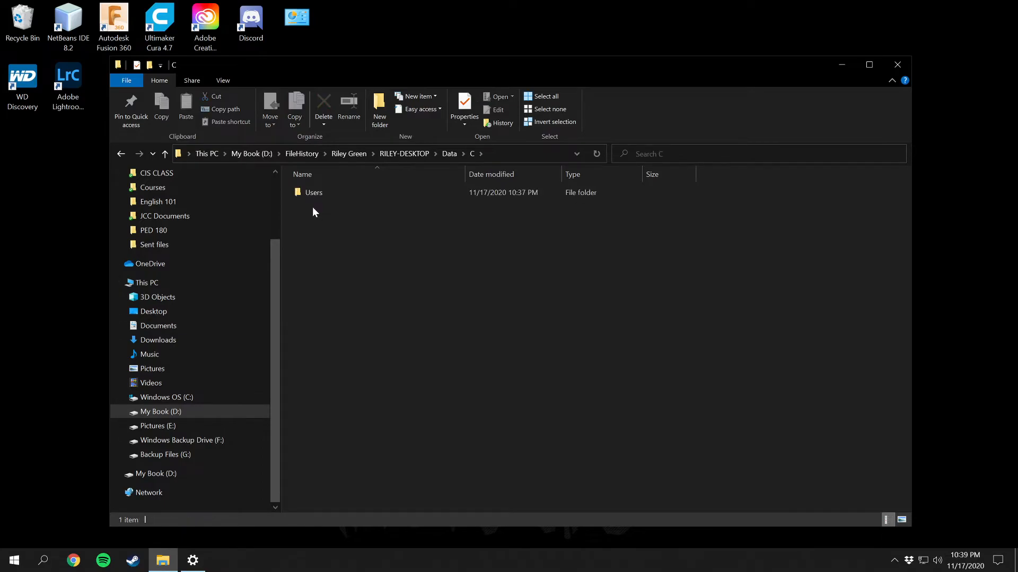
{"action": "double_click", "coordinate": [315, 193]}
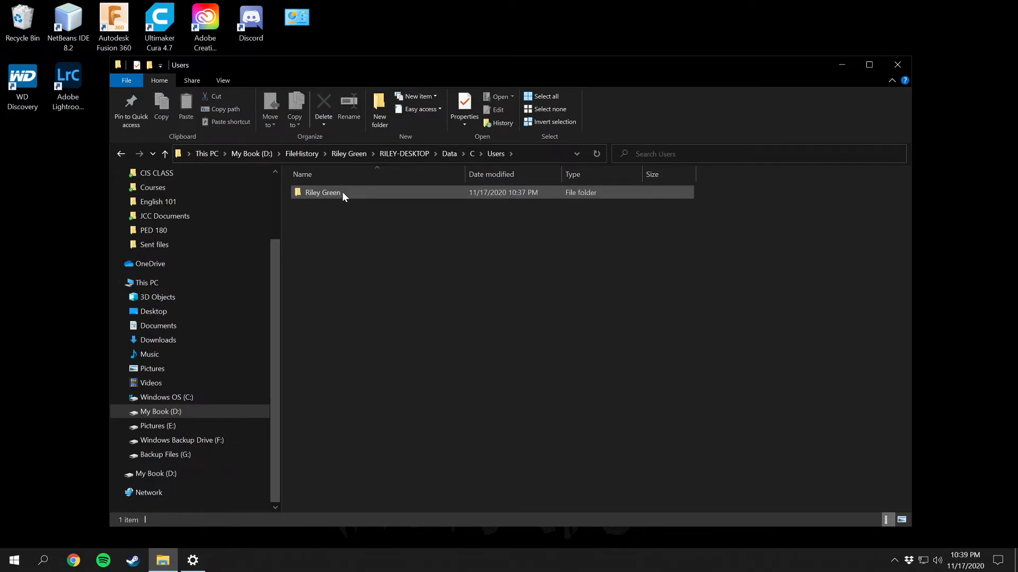
{"action": "left_click", "coordinate": [337, 194]}
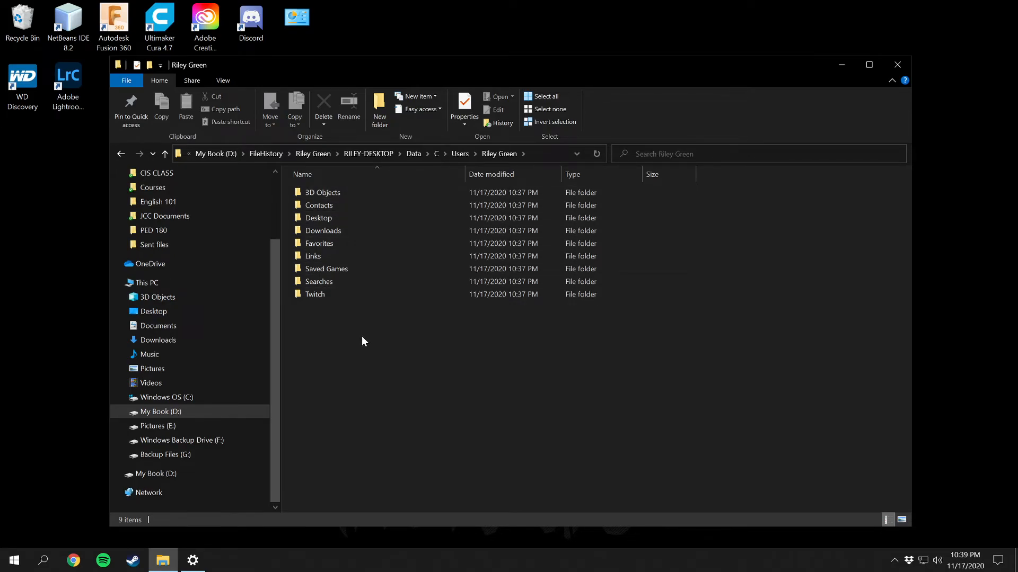
- Collapse the Quick access group in the folder tree and move the focus off the File Explorer window
{"action": "scroll", "coordinate": [208, 291], "scroll_direction": "up", "scroll_amount": 1}
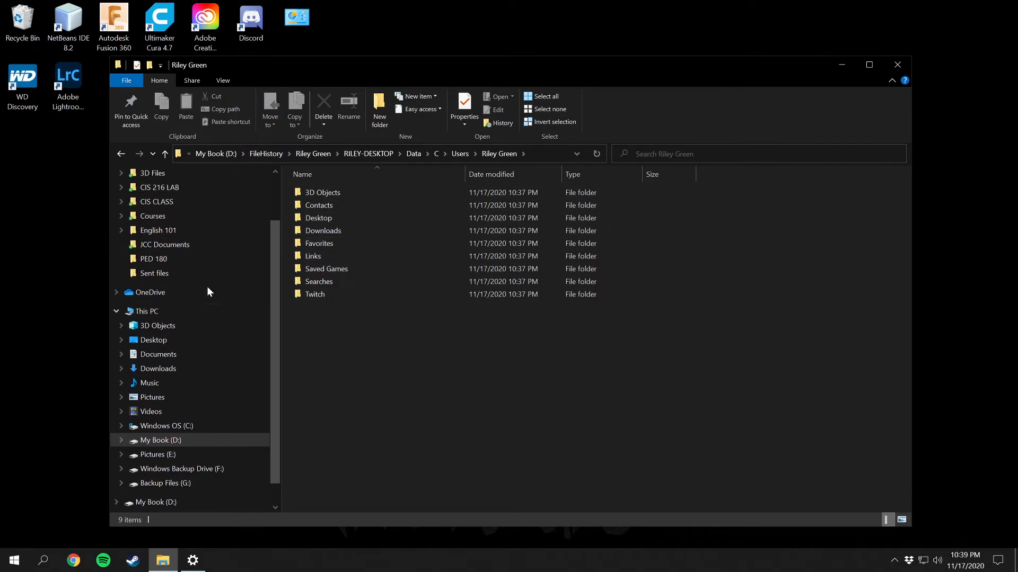
{"action": "scroll", "coordinate": [207, 292], "scroll_direction": "up", "scroll_amount": 1}
{"action": "left_click", "coordinate": [116, 174]}
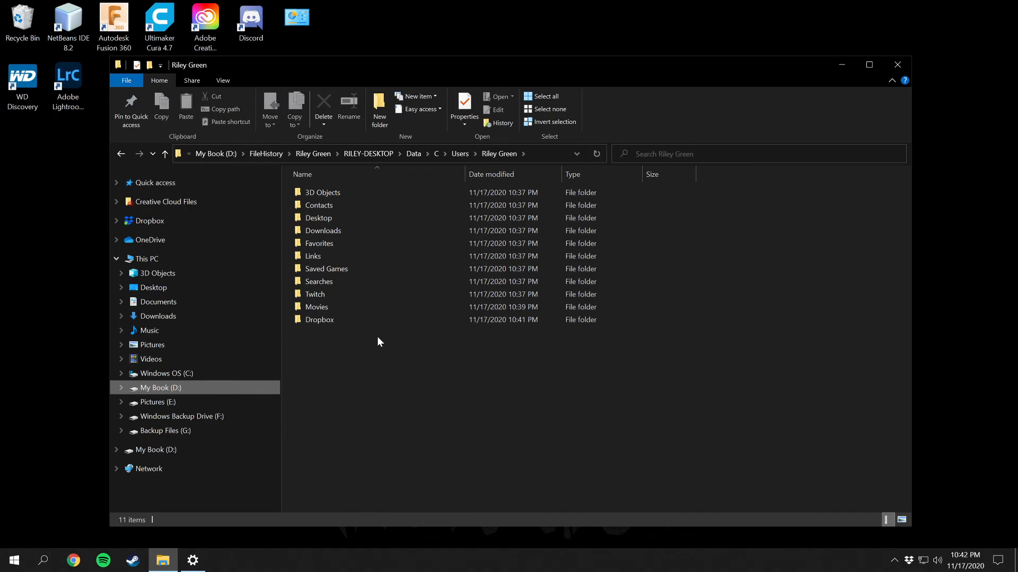
{"action": "left_click", "coordinate": [937, 397]}
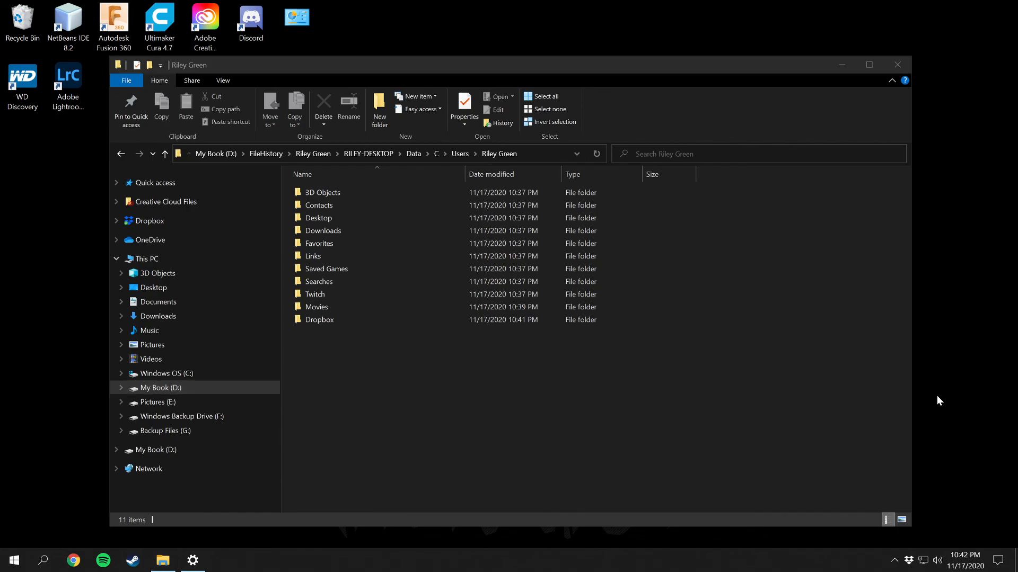